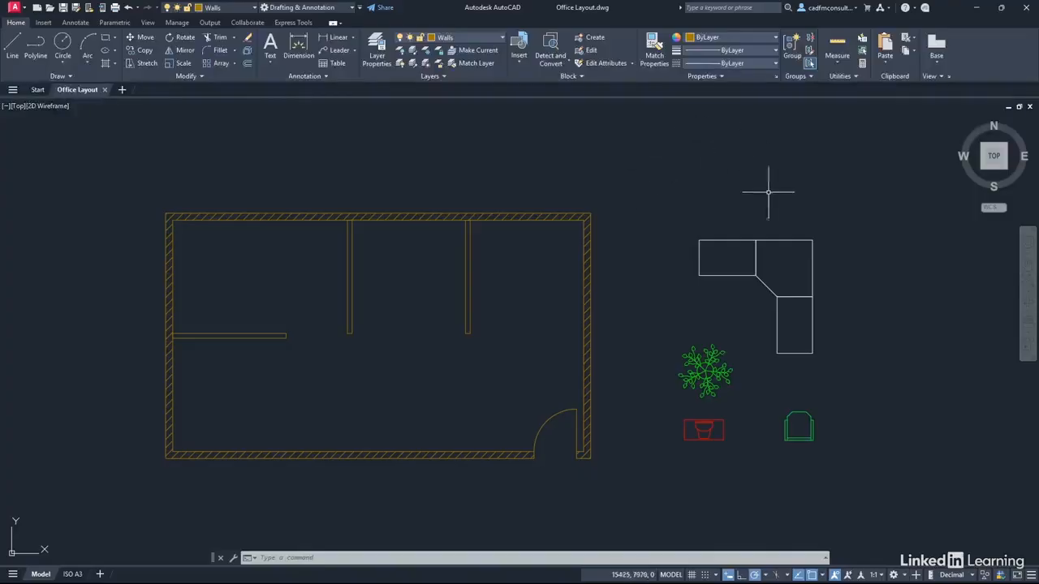
# Step: Select the L-shaped desk, plant, red computer symbol and green chair individually, building up one selection set
pyautogui.click(727, 241)
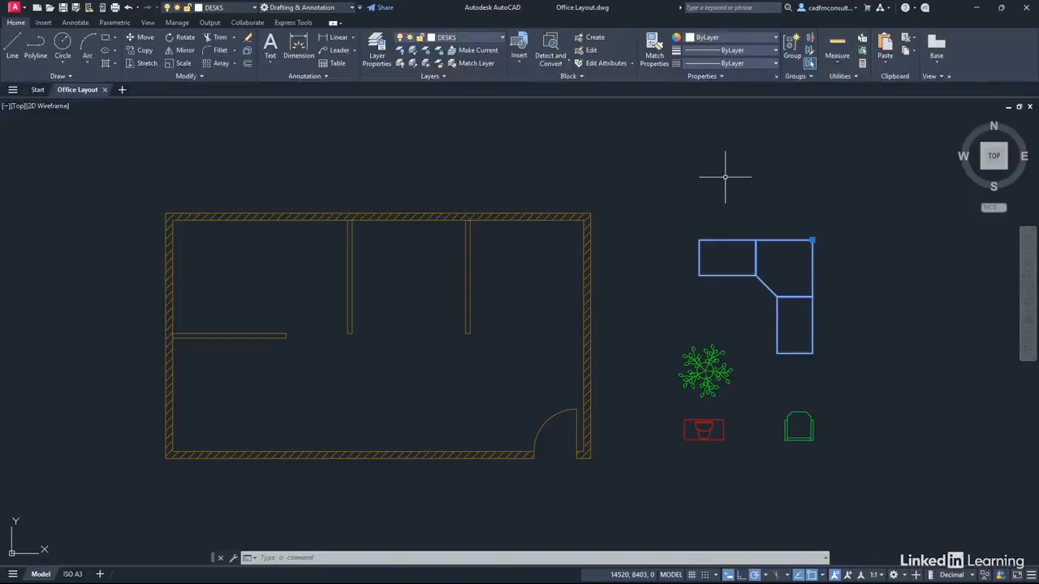
pyautogui.press('Escape')
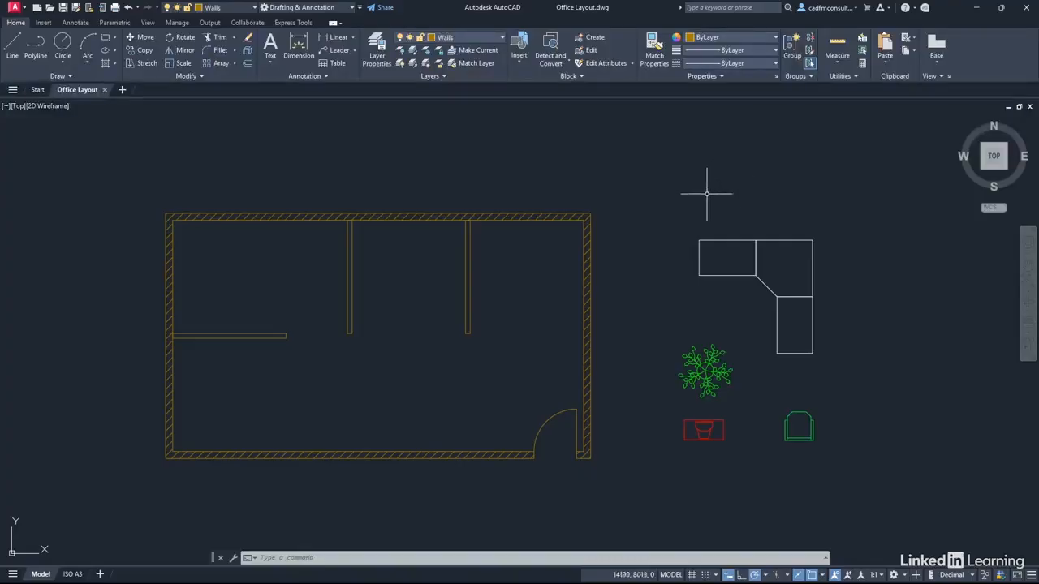
pyautogui.click(739, 240)
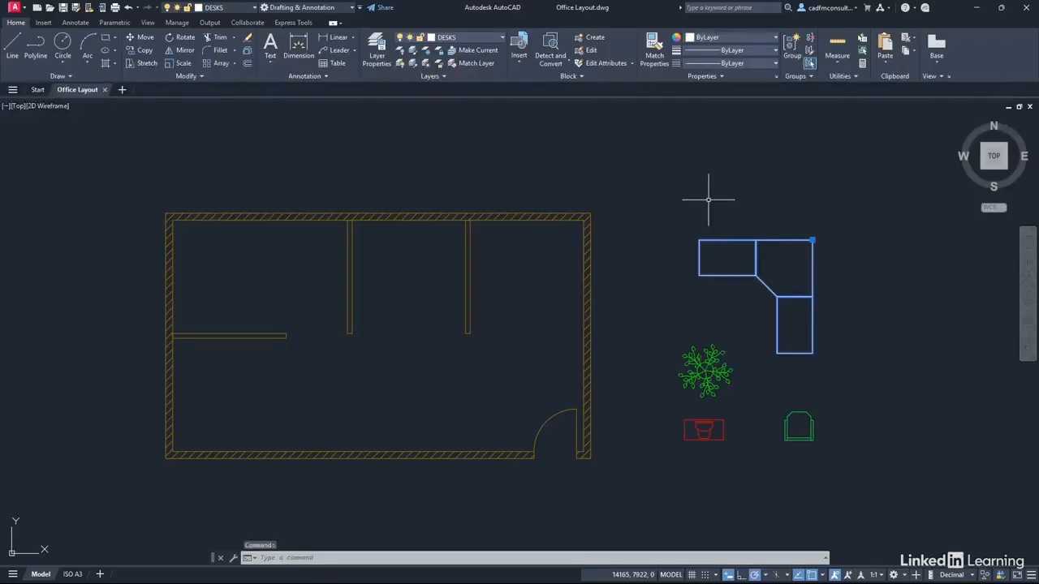
pyautogui.click(686, 361)
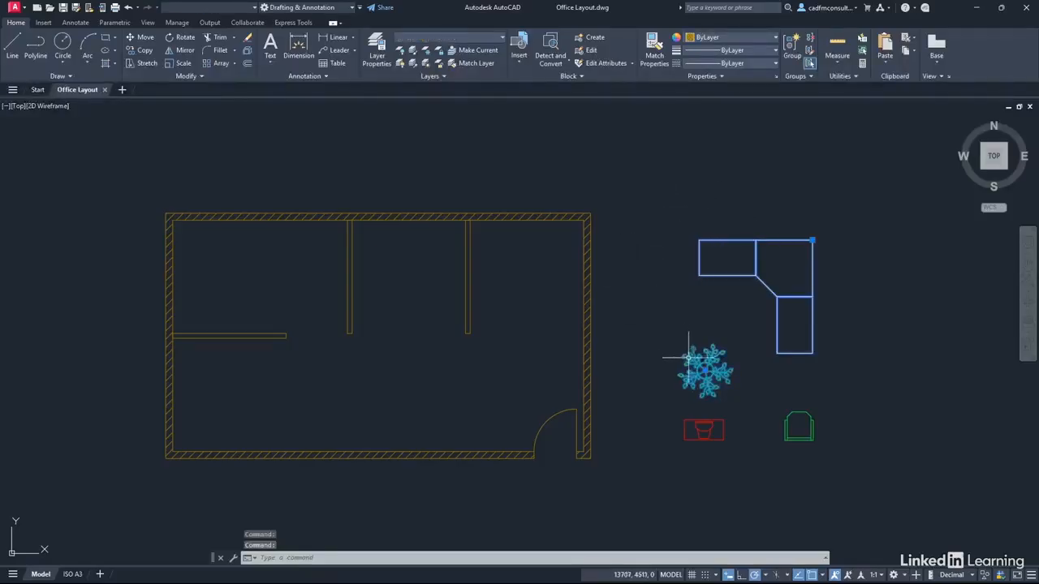
pyautogui.click(706, 418)
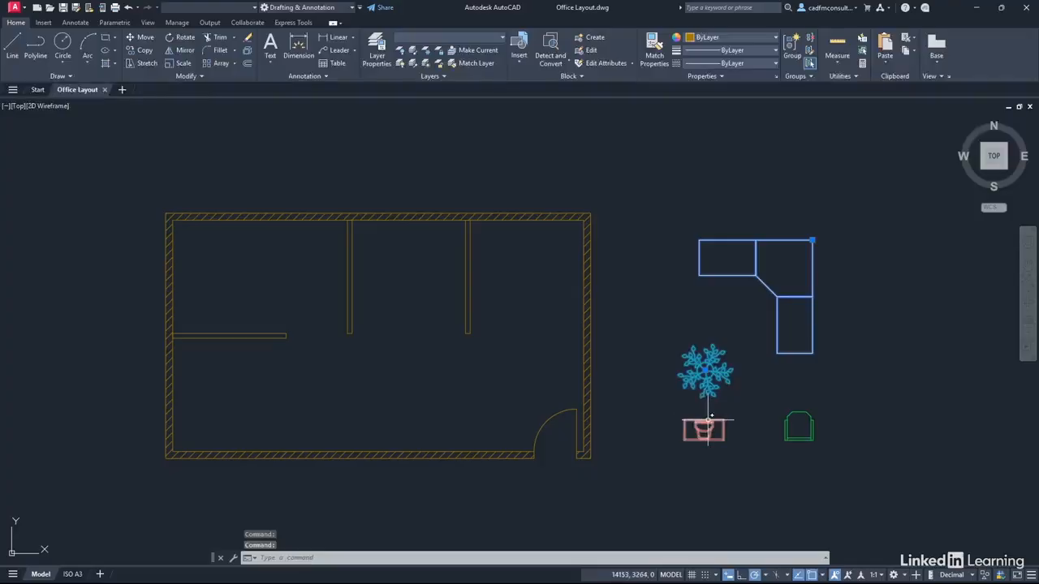
pyautogui.click(808, 410)
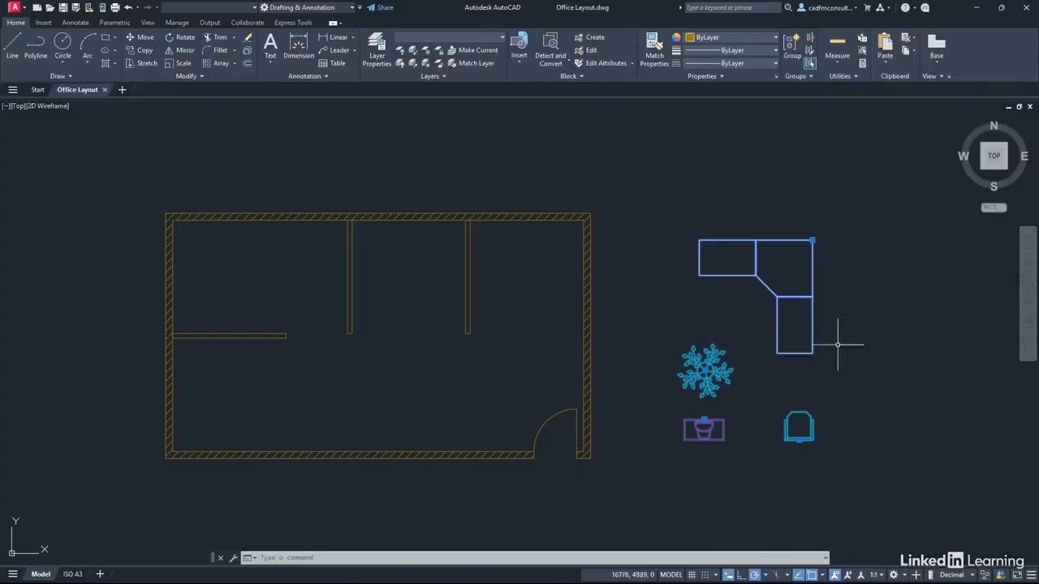
# Step: Remove the desk and chair from the selection, add both back, and clear the whole selection
pyautogui.moveTo(813, 331)
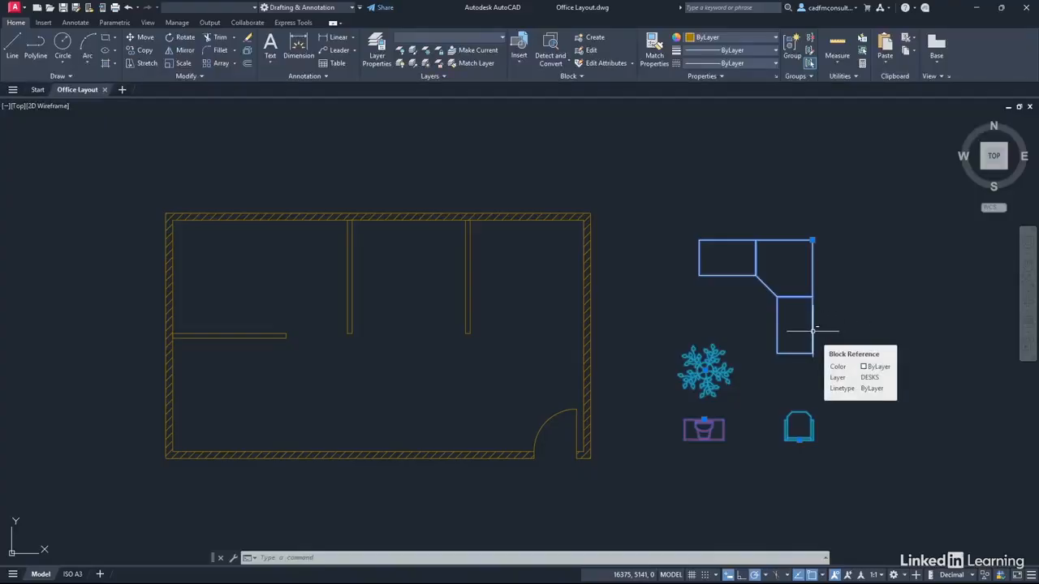
pyautogui.press('Escape')
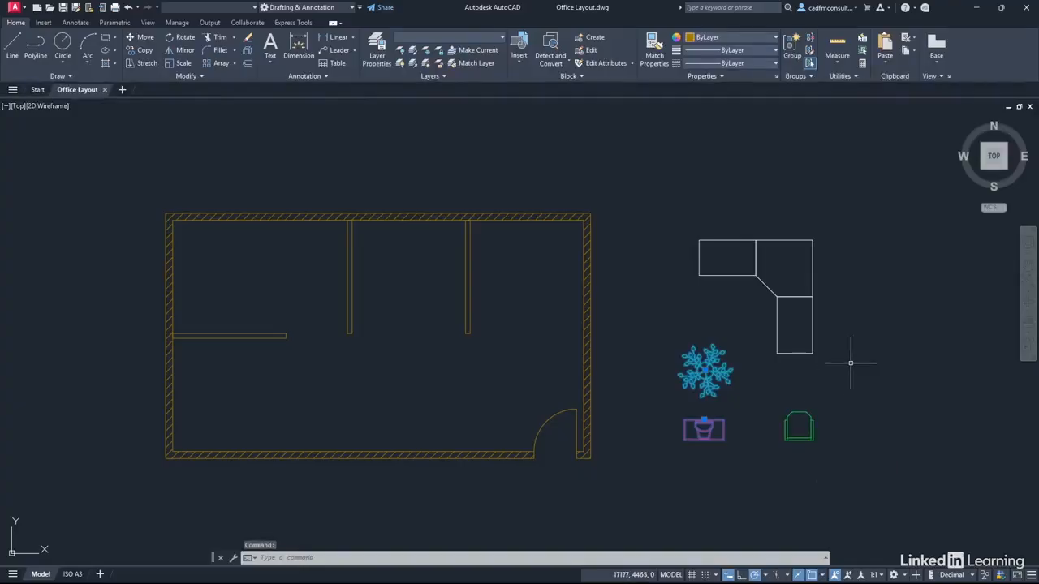
pyautogui.click(796, 412)
pyautogui.click(801, 351)
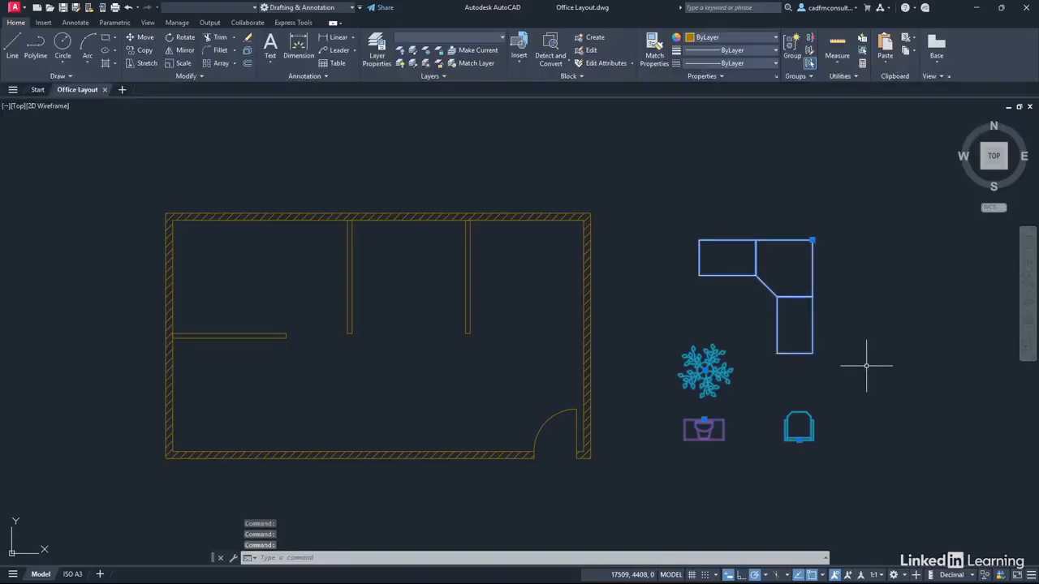
pyautogui.press('Escape')
pyautogui.press('Escape')
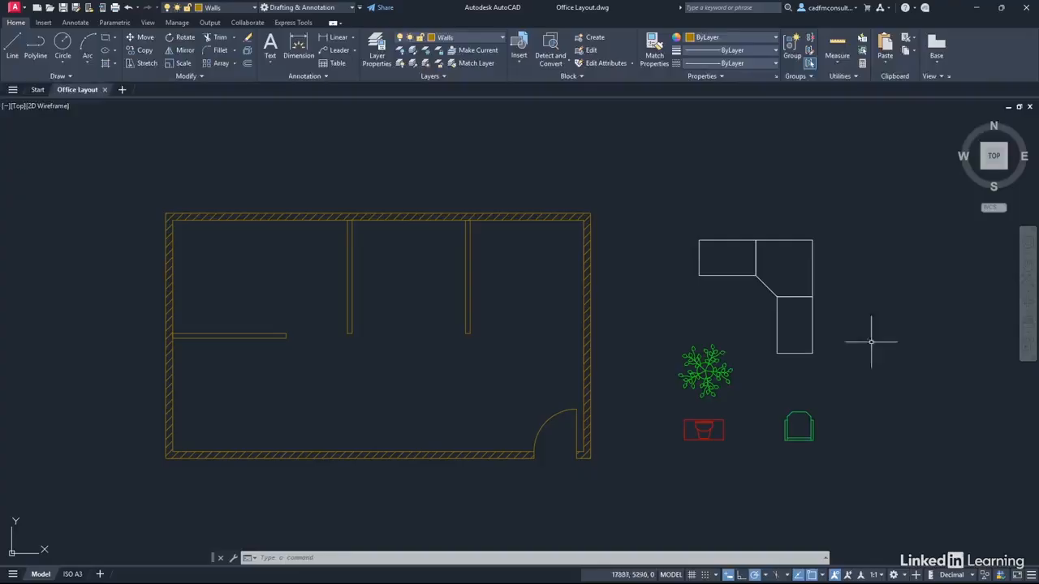
# Step: Select the desk, plant, computer and chair with a rectangular window that fully encloses them, and clear the selection
pyautogui.click(643, 207)
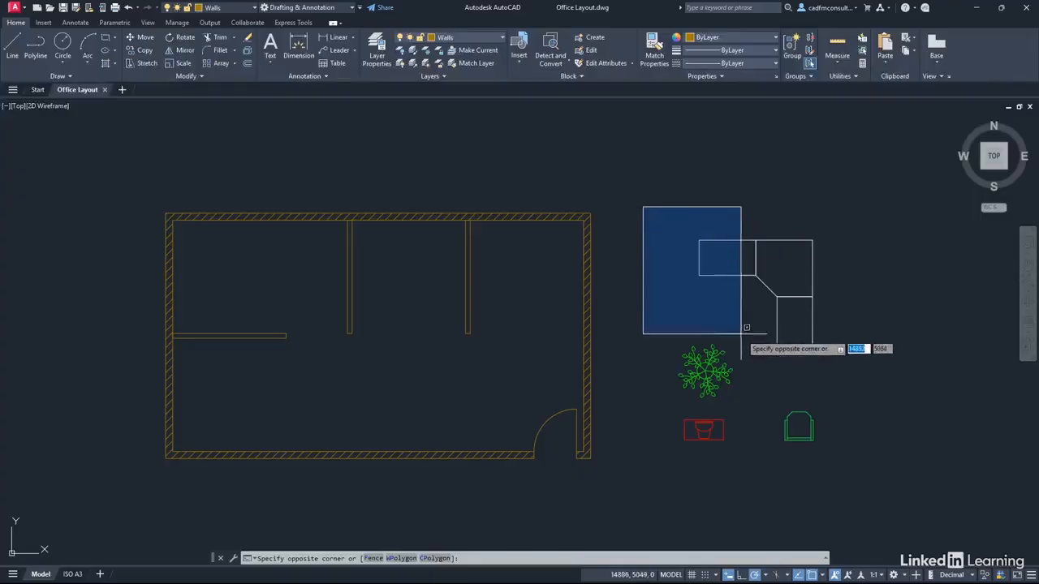
pyautogui.click(866, 469)
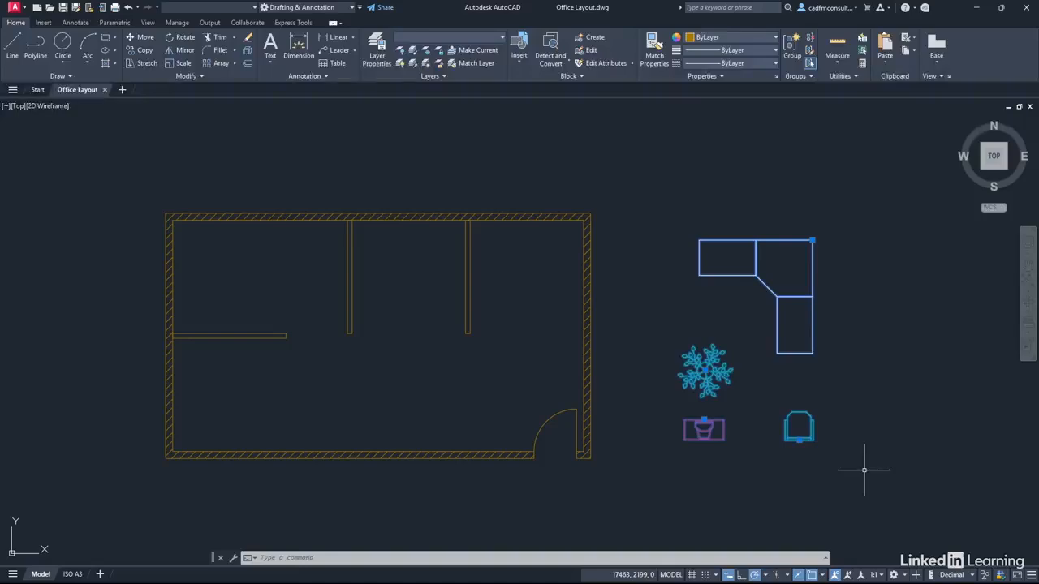
pyautogui.press('Escape')
pyautogui.press('Escape')
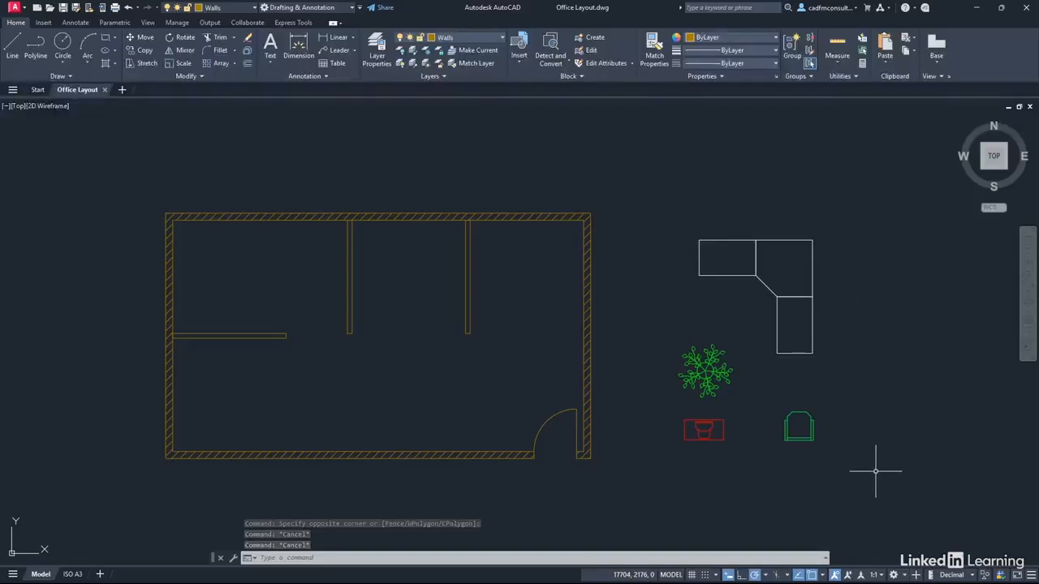
# Step: Select the four furniture blocks with a rectangular crossing window, and clear the selection
pyautogui.click(876, 471)
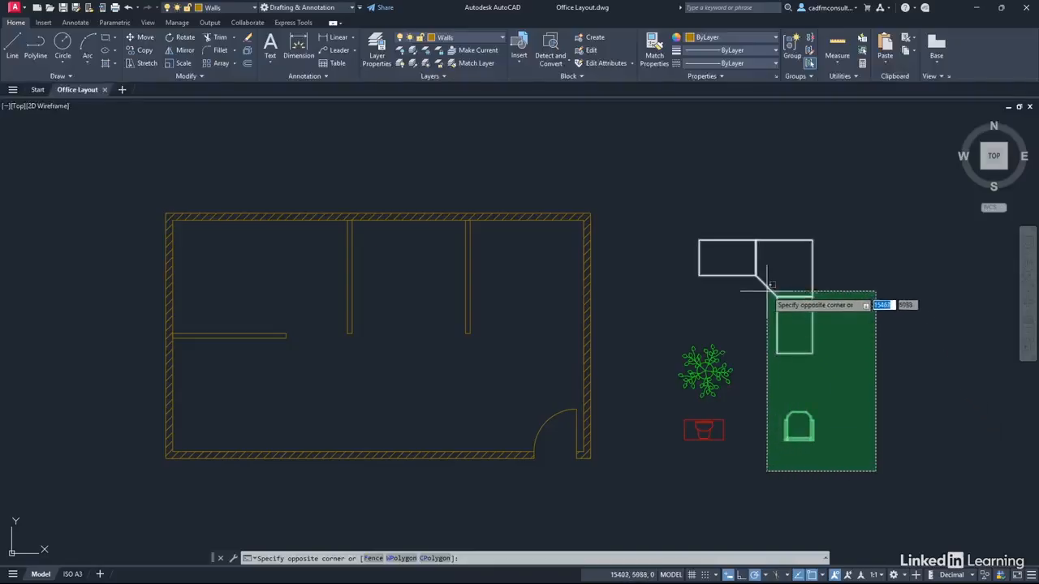
pyautogui.click(716, 204)
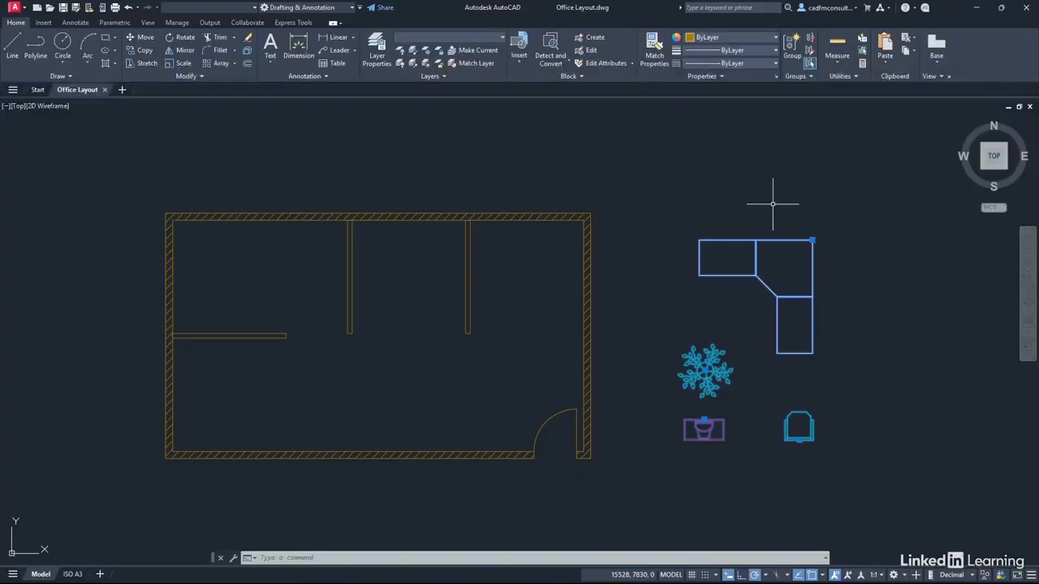
pyautogui.press('Escape')
pyautogui.press('Escape')
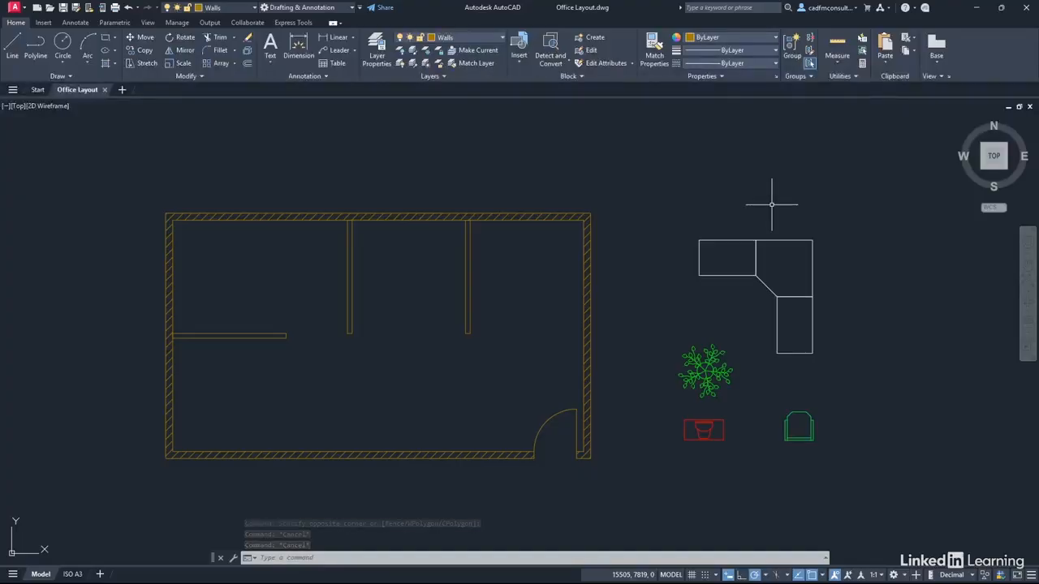
# Step: Review the Selection settings in the Options dialog, including the implied windowing and lasso options, and close it
pyautogui.rightClick(664, 193)
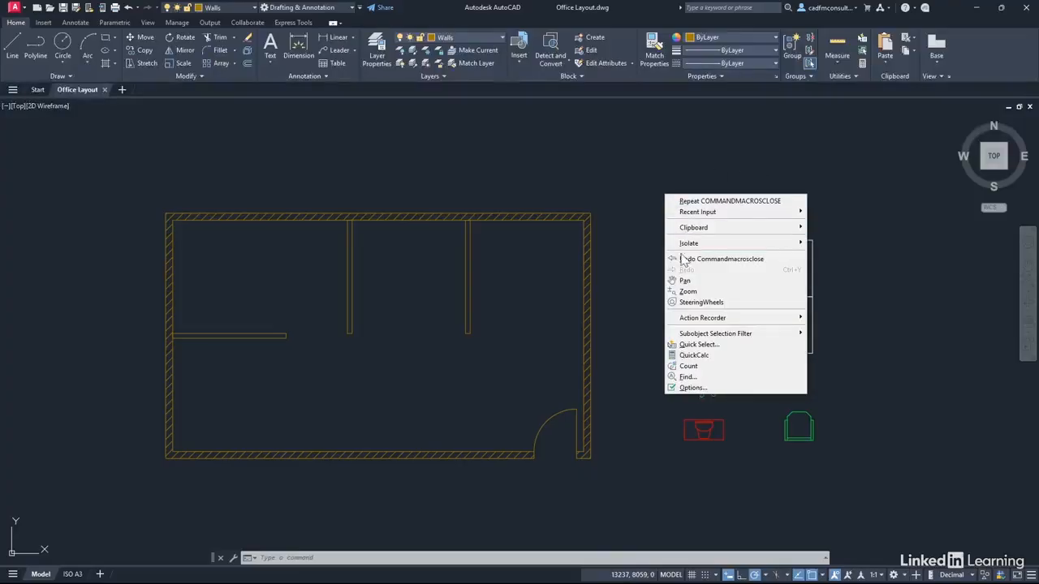
pyautogui.click(703, 389)
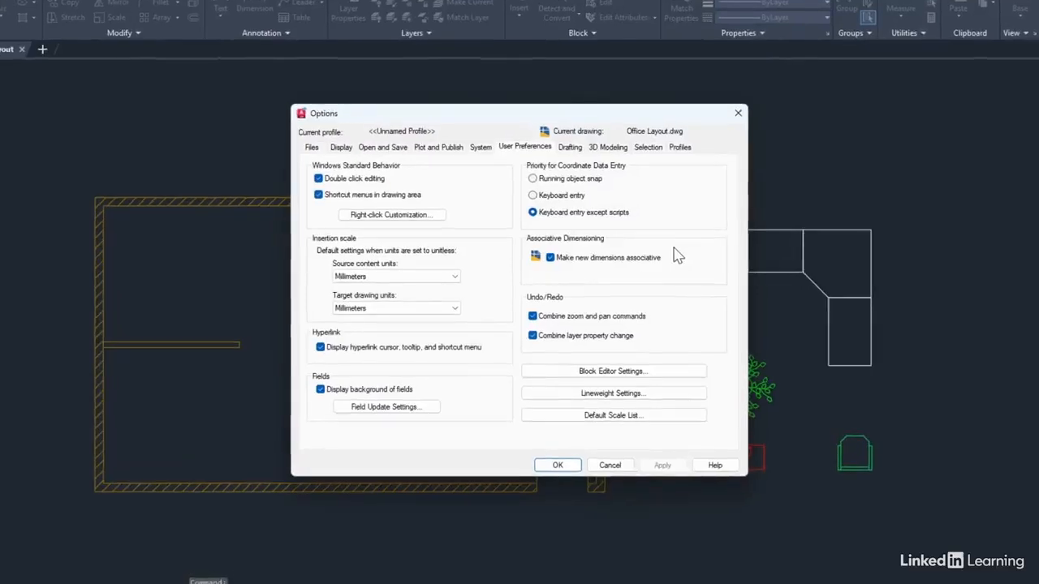
pyautogui.click(649, 150)
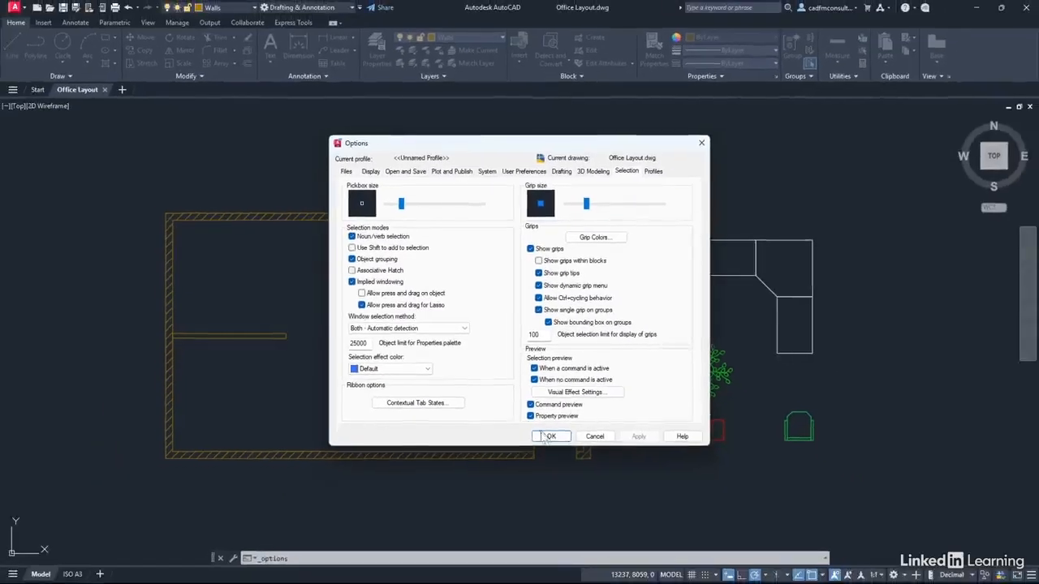
pyautogui.click(549, 437)
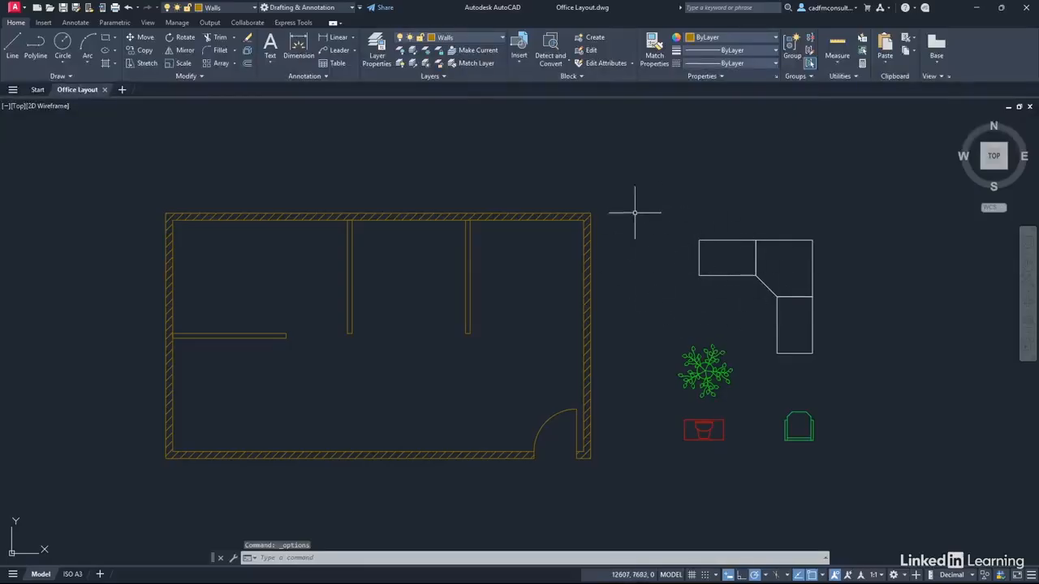
# Step: Select the plant, computer and chair with a freehand window lasso drawn around them, and clear the selection
pyautogui.moveTo(652, 196)
pyautogui.mouseDown()
pyautogui.moveTo(712, 226)
pyautogui.moveTo(786, 233)
pyautogui.moveTo(863, 273)
pyautogui.moveTo(877, 325)
pyautogui.moveTo(853, 422)
pyautogui.moveTo(778, 473)
pyautogui.moveTo(700, 480)
pyautogui.moveTo(675, 458)
pyautogui.moveTo(660, 415)
pyautogui.mouseUp()
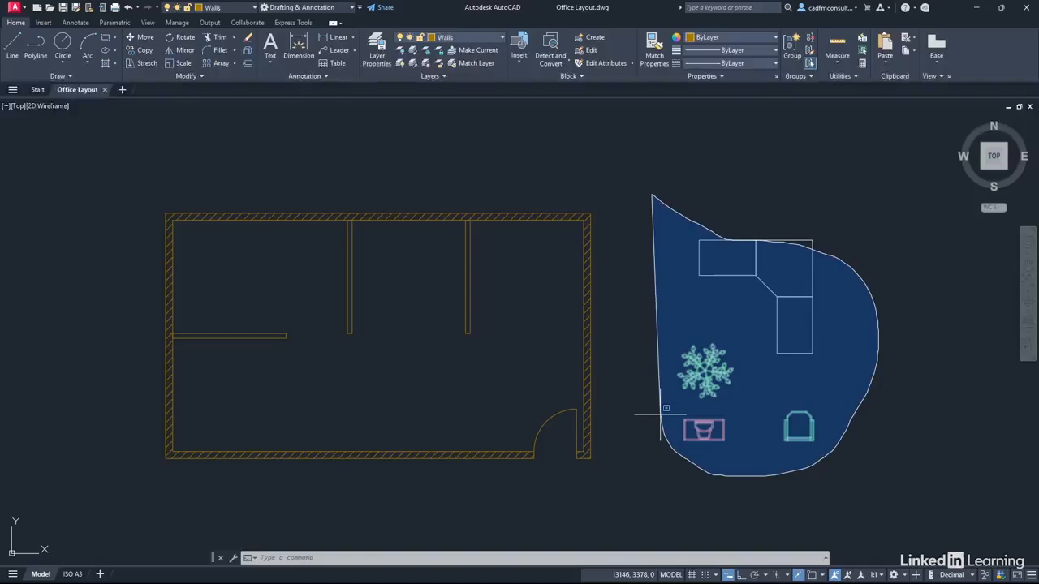
pyautogui.moveTo(660, 415); pyautogui.dragTo(660, 414)
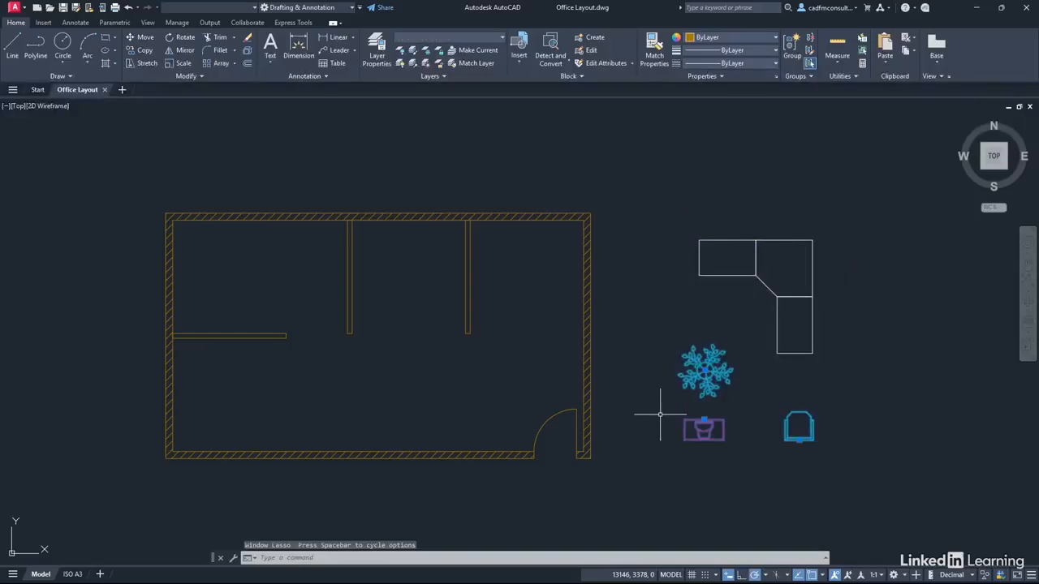
pyautogui.press('Escape')
pyautogui.press('Escape')
pyautogui.press('Escape')
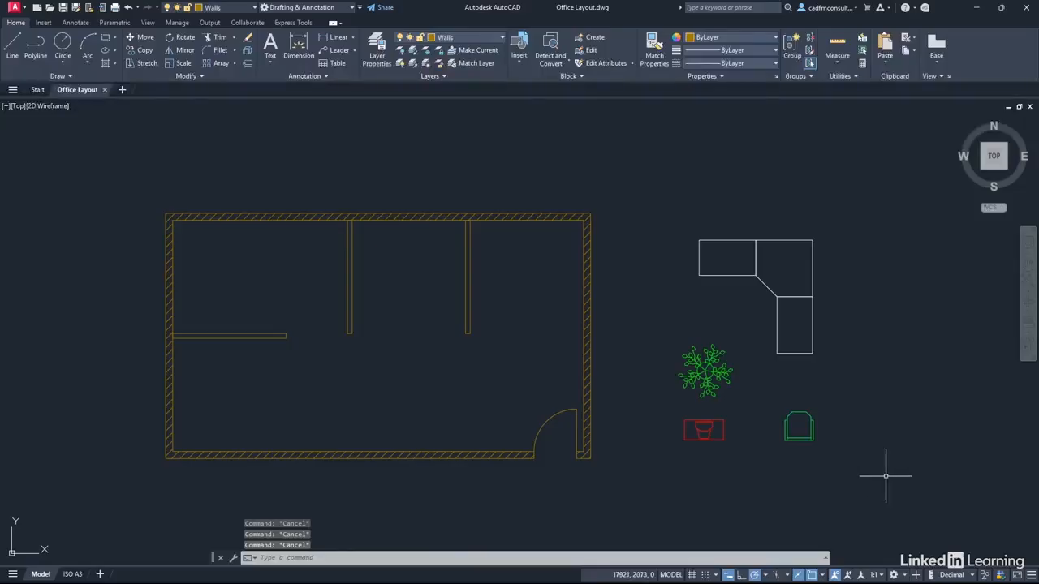
pyautogui.moveTo(885, 477)
pyautogui.mouseDown()
pyautogui.moveTo(891, 406)
pyautogui.moveTo(888, 432)
pyautogui.moveTo(830, 495)
pyautogui.moveTo(880, 402)
pyautogui.moveTo(814, 489)
pyautogui.moveTo(873, 382)
pyautogui.moveTo(848, 414)
pyautogui.moveTo(802, 376)
pyautogui.moveTo(733, 457)
pyautogui.moveTo(898, 343)
pyautogui.moveTo(923, 378)
pyautogui.moveTo(917, 389)
pyautogui.mouseUp()
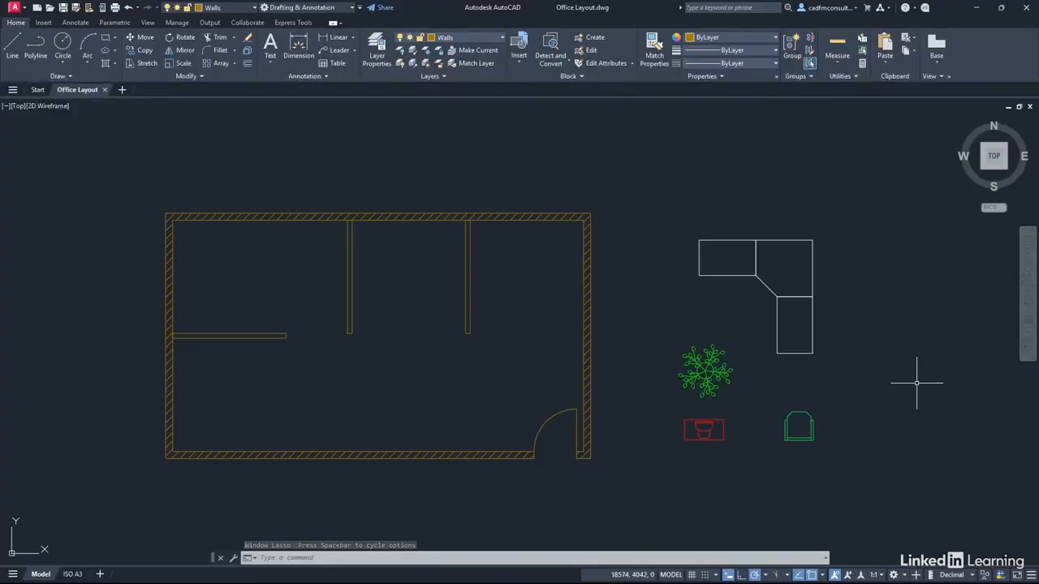
pyautogui.click(820, 189)
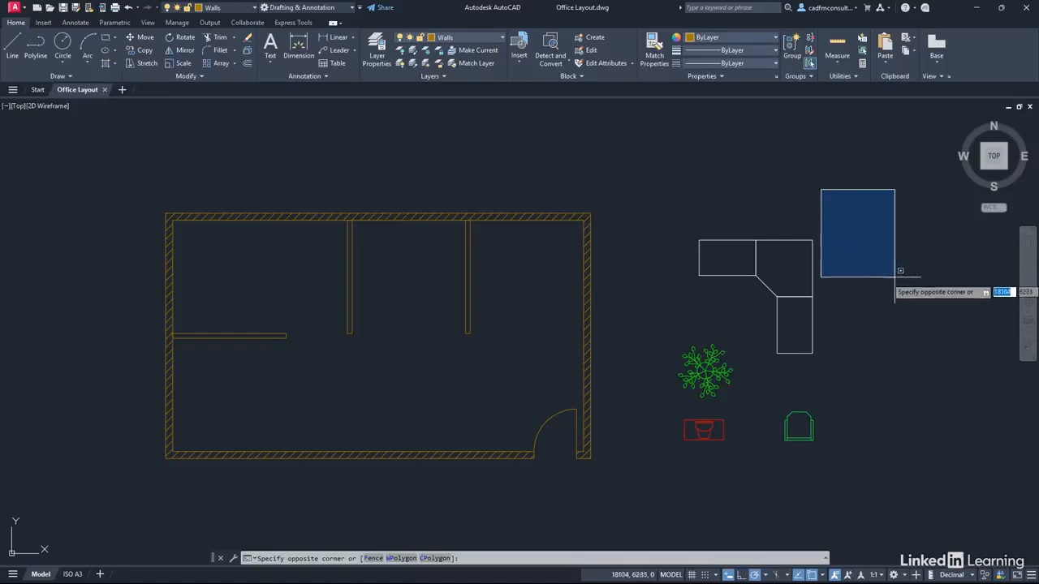
pyautogui.press('Escape')
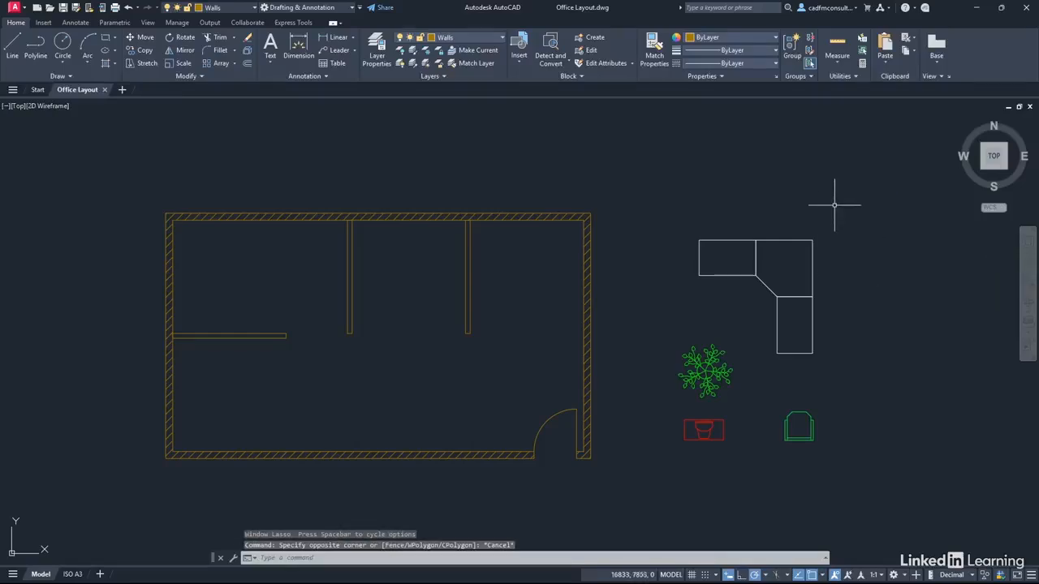
# Step: Select the desk, plant, computer and chair with a freehand crossing lasso, and clear the selection
pyautogui.moveTo(835, 202)
pyautogui.mouseDown()
pyautogui.moveTo(757, 236)
pyautogui.moveTo(708, 358)
pyautogui.moveTo(704, 435)
pyautogui.moveTo(799, 424)
pyautogui.mouseUp()
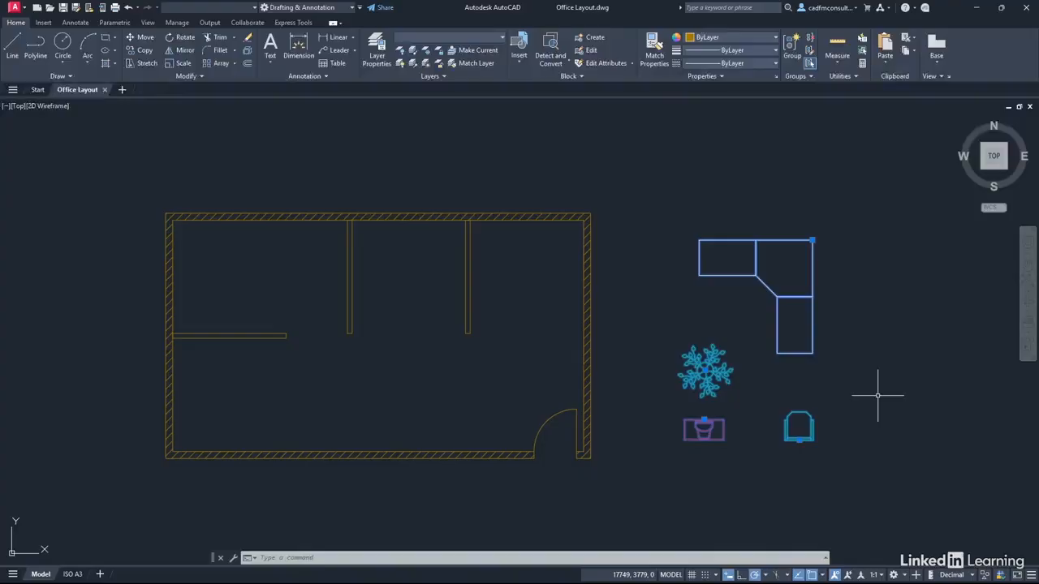
pyautogui.press('Escape')
pyautogui.press('Escape')
pyautogui.press('Escape')
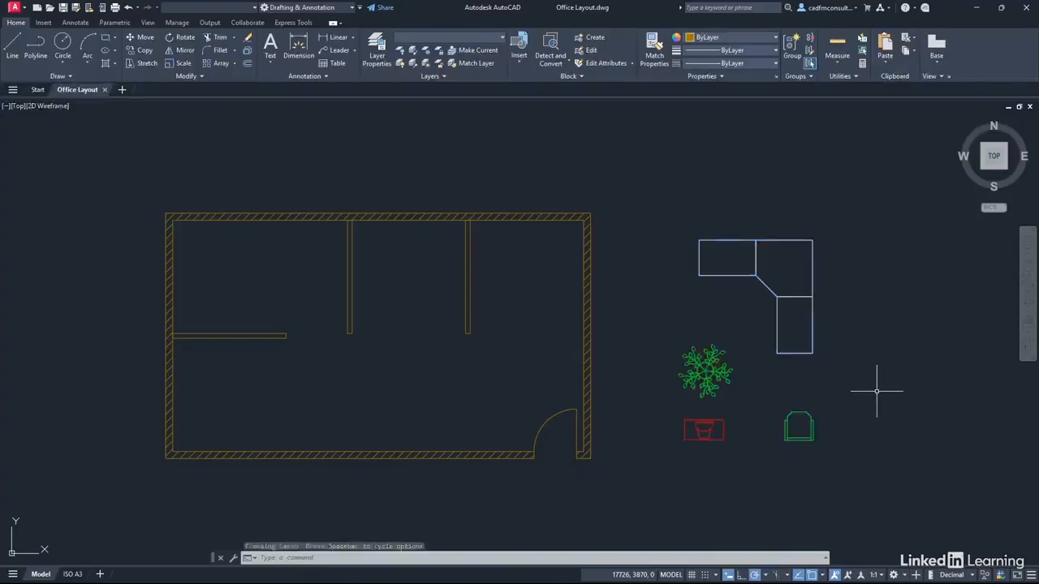